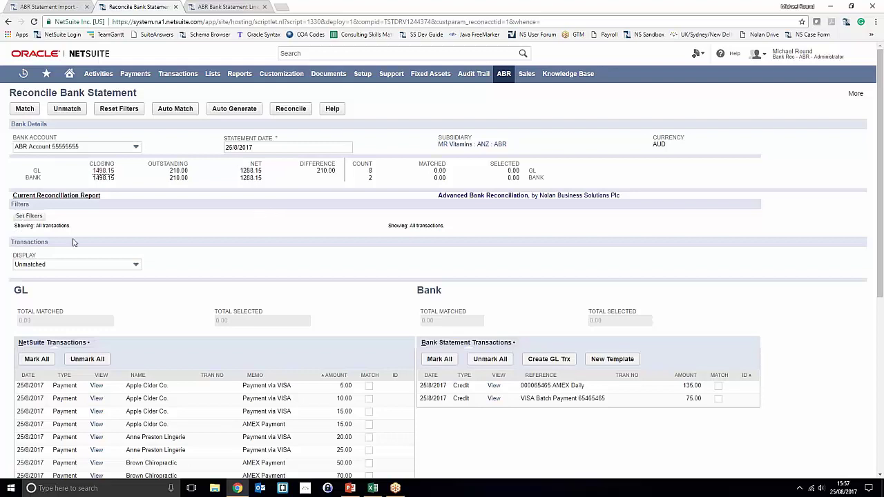
scroll(79, 234, "down", 2)
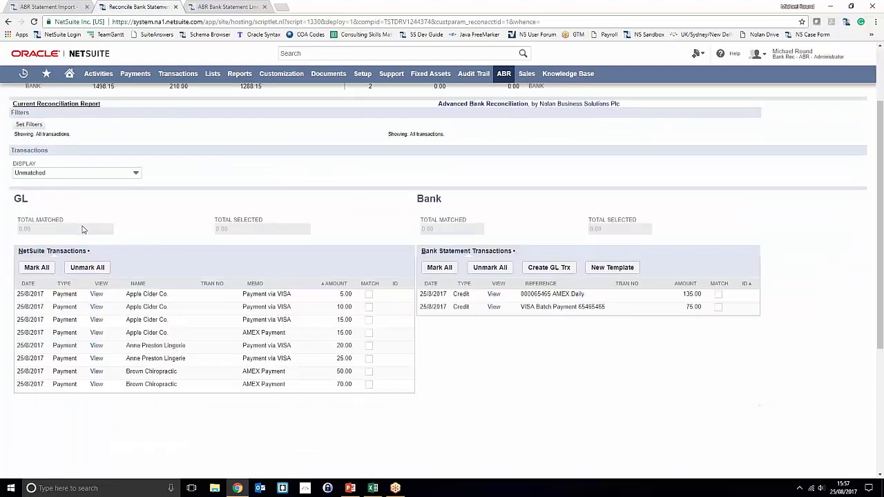
scroll(79, 234, "up", 1)
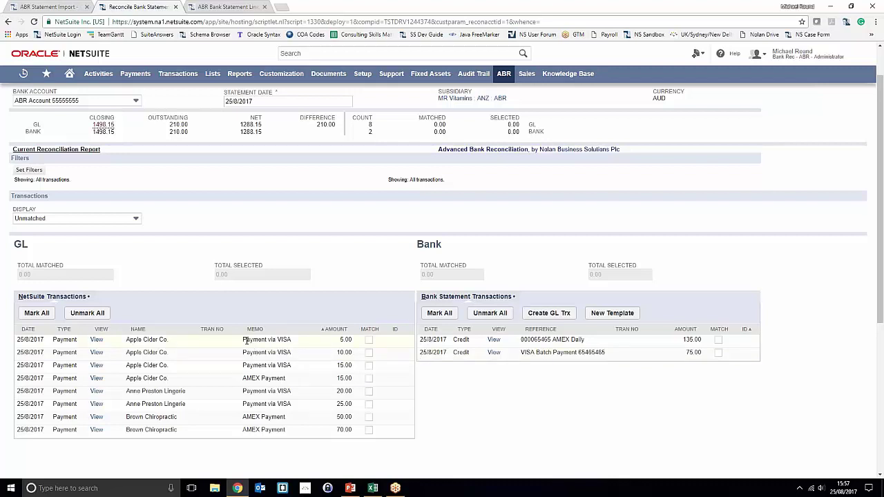
left_click_drag(246, 341, 290, 340)
left_click(270, 378)
left_click_drag(244, 380, 289, 381)
Step: Open the Display Filters window, then narrow it and move it right
left_click(29, 171)
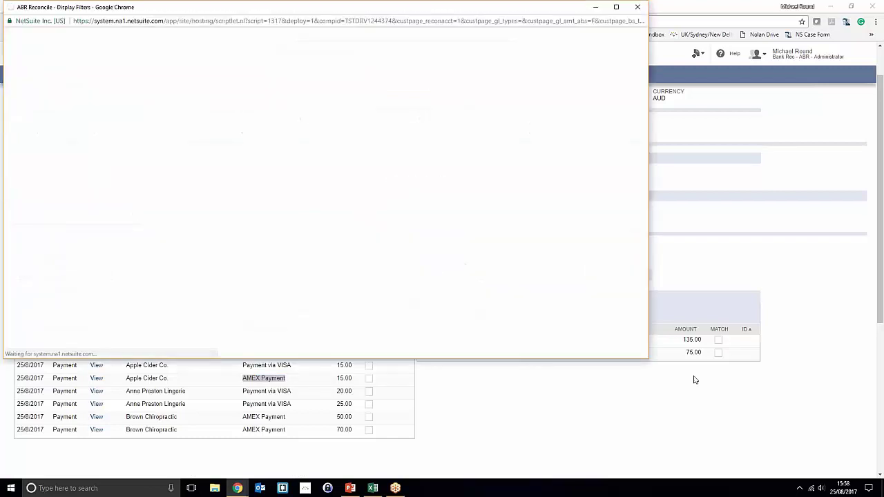
left_click_drag(648, 359, 456, 366)
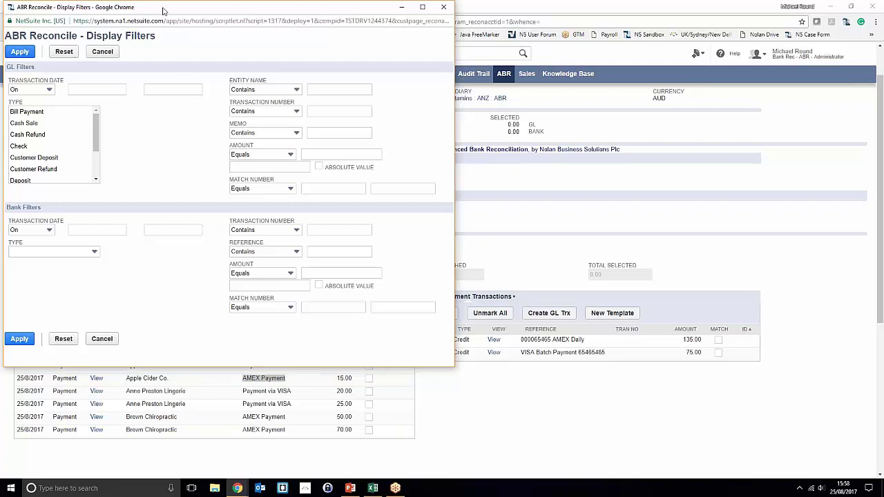
left_click_drag(165, 11, 518, 41)
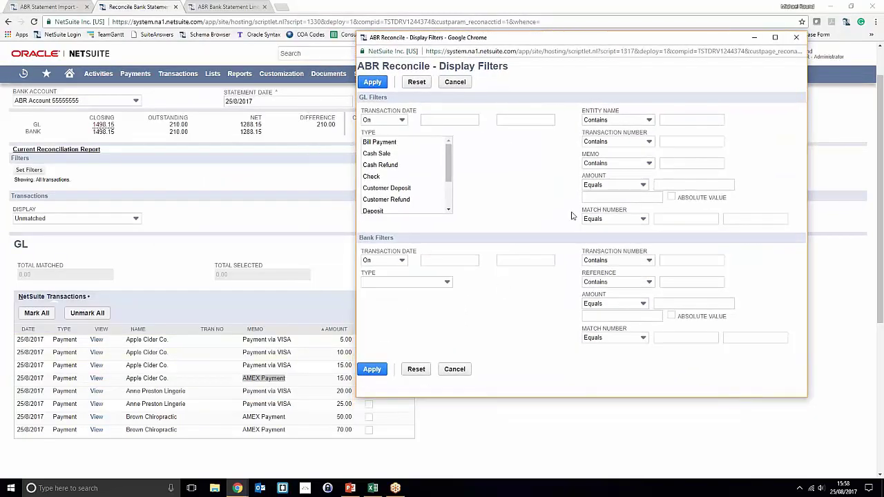
Step: Enter VISA as the GL Memo filter and the Bank Reference filter
left_click(691, 164)
type("VIA")
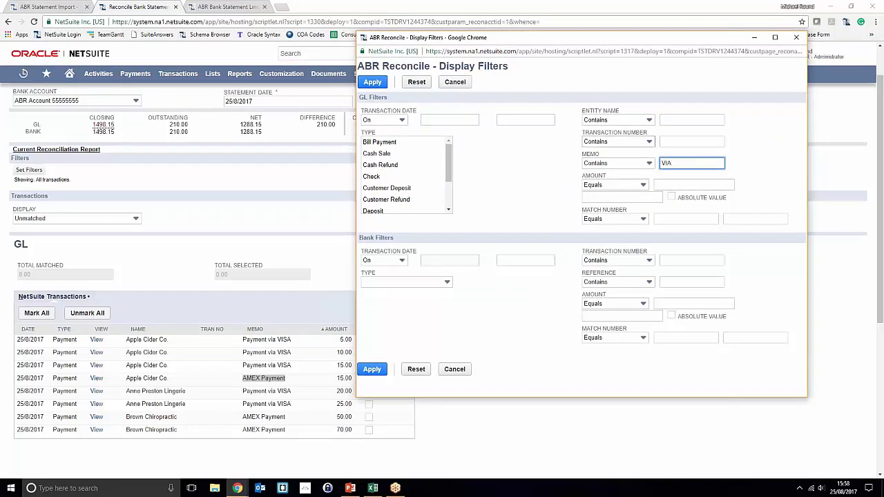
key("BackSpace")
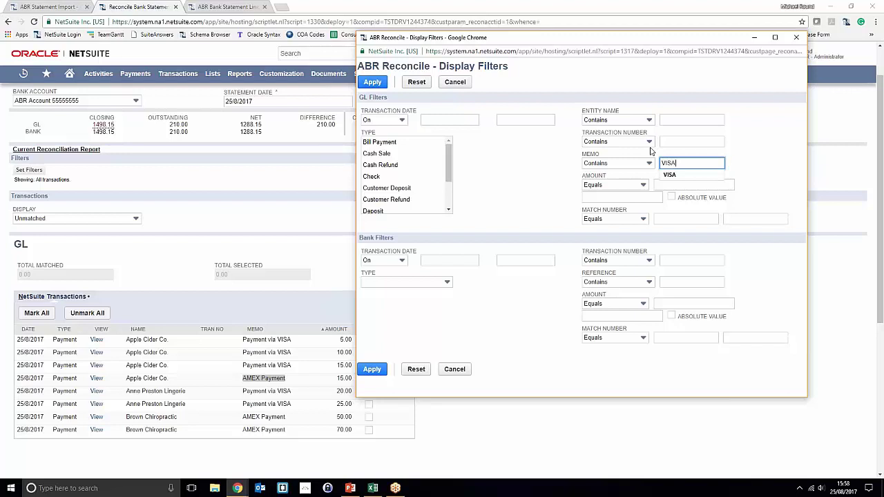
left_click(546, 122)
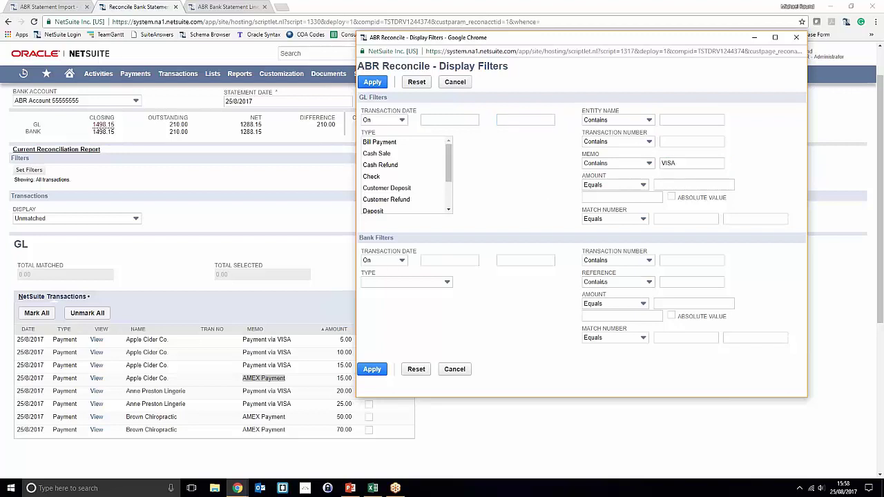
left_click(691, 281)
type("VISA")
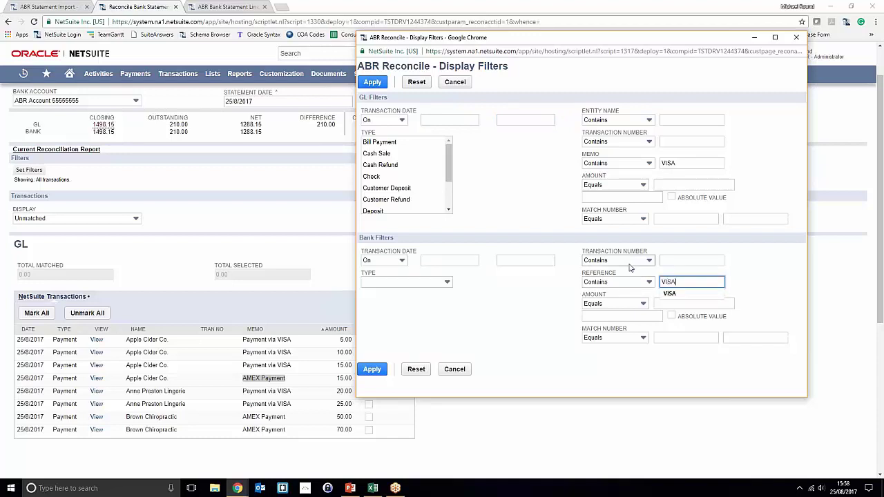
left_click(754, 179)
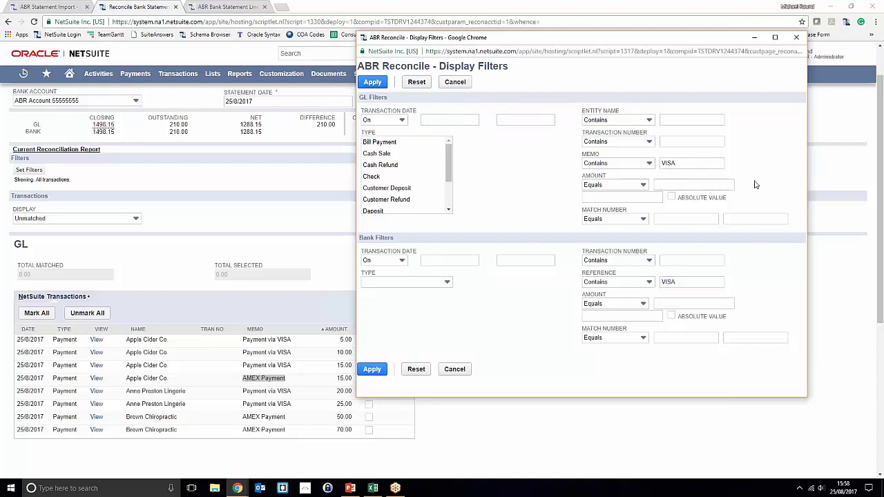
Step: Keep Contains as the memo match type and move the filters window to the top-left
left_click(624, 164)
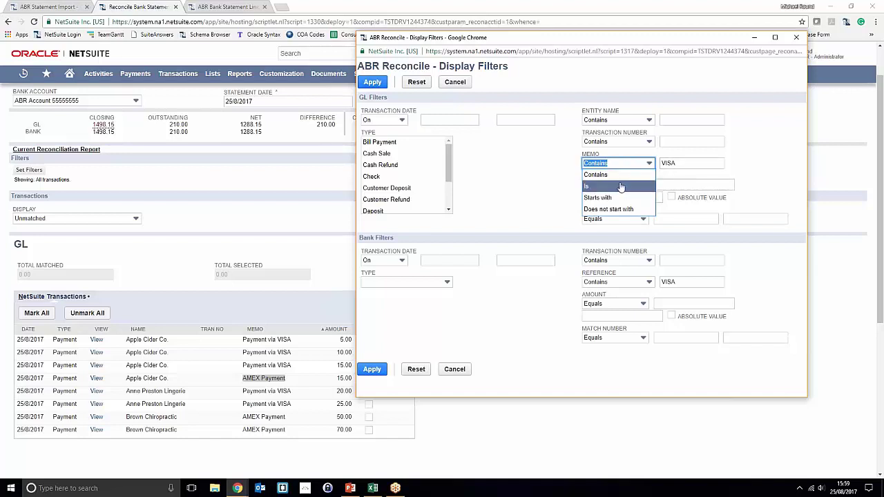
left_click(536, 183)
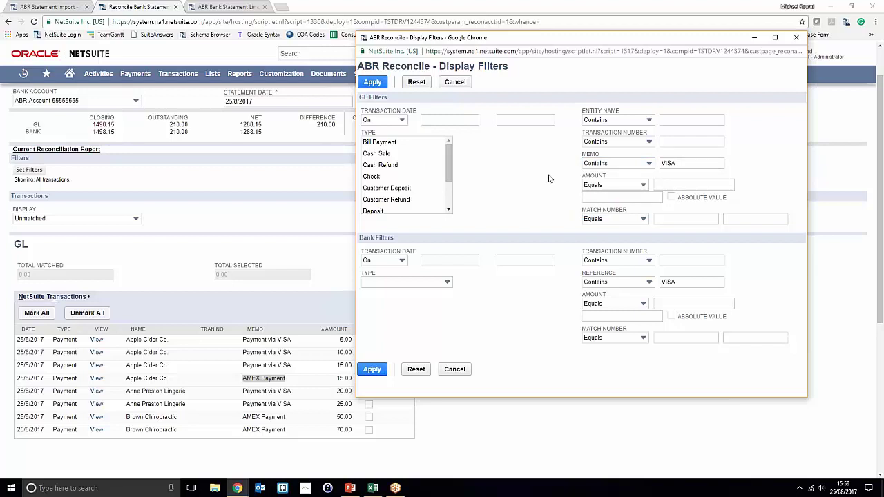
left_click(434, 118)
left_click(436, 158)
left_click_drag(602, 41, 473, 10)
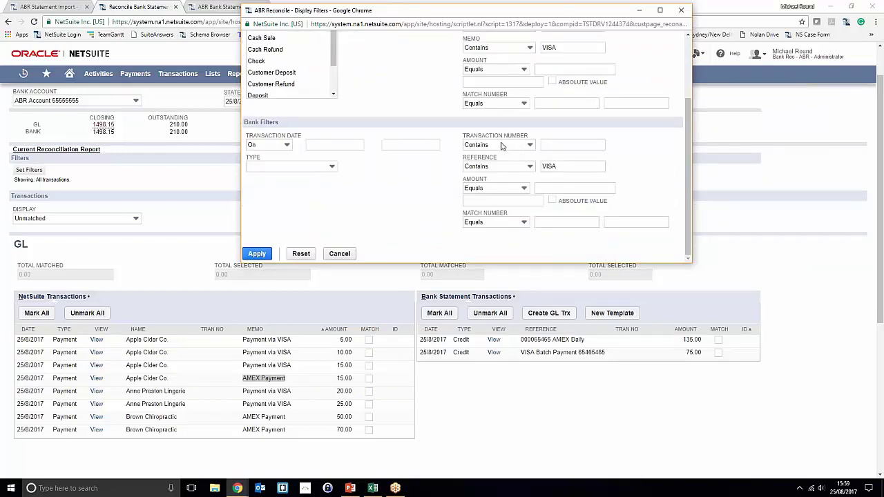
Step: Apply the VISA filters and tick the 15.00, 10.00 and 5.00 GL payments
left_click(257, 254)
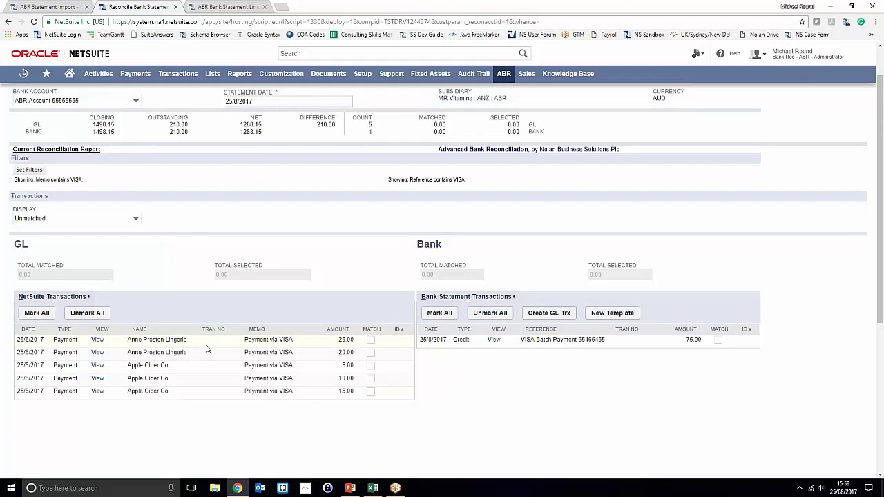
left_click(532, 317)
left_click(371, 391)
left_click(371, 379)
left_click(370, 365)
Step: Clear the individual ticks, then Mark All VISA GL payments and bank lines
left_click(719, 340)
left_click(718, 340)
left_click(371, 391)
left_click(370, 378)
left_click(371, 365)
left_click(36, 313)
left_click(440, 313)
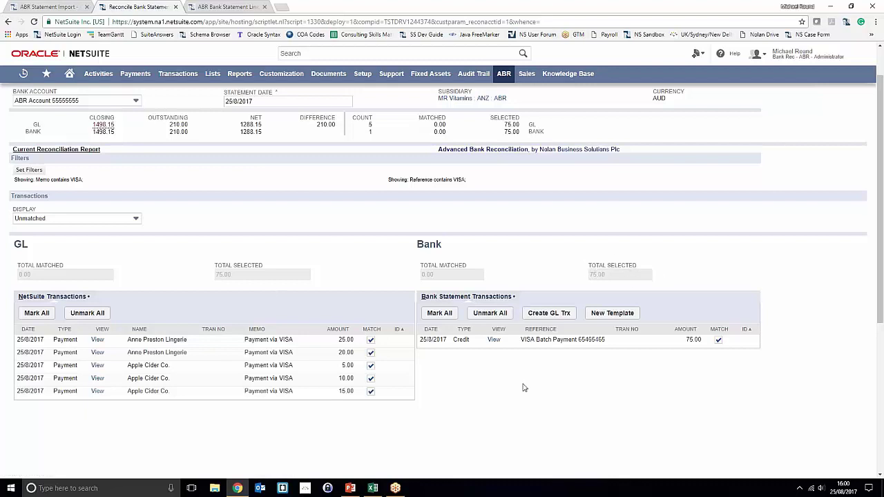
Step: Match the marked VISA transactions and reset the VISA display filters
scroll(525, 389, "up", 1)
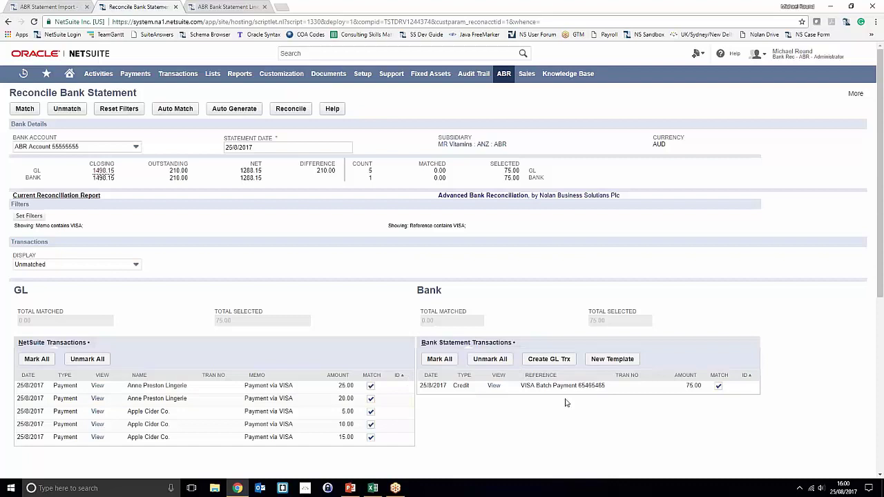
left_click(24, 110)
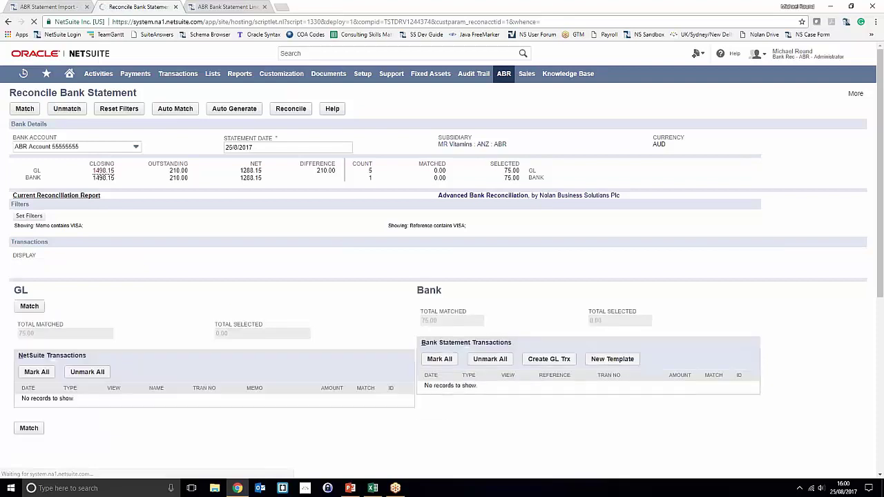
left_click(38, 216)
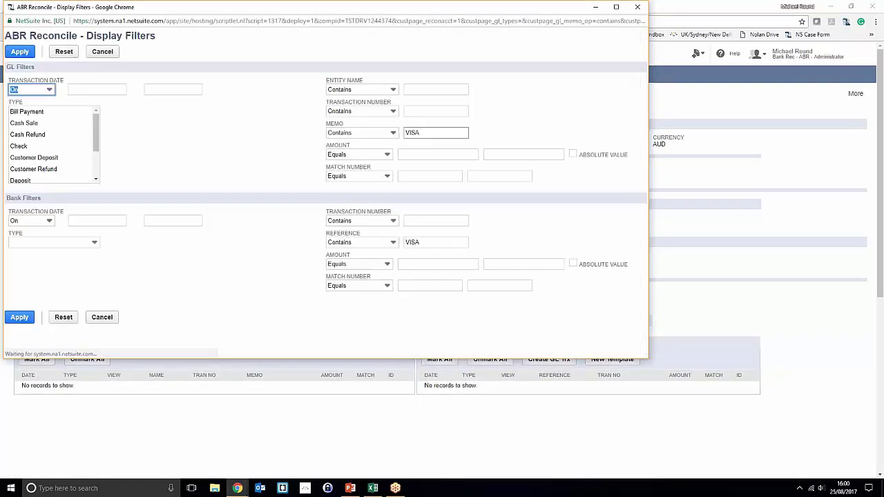
left_click(64, 317)
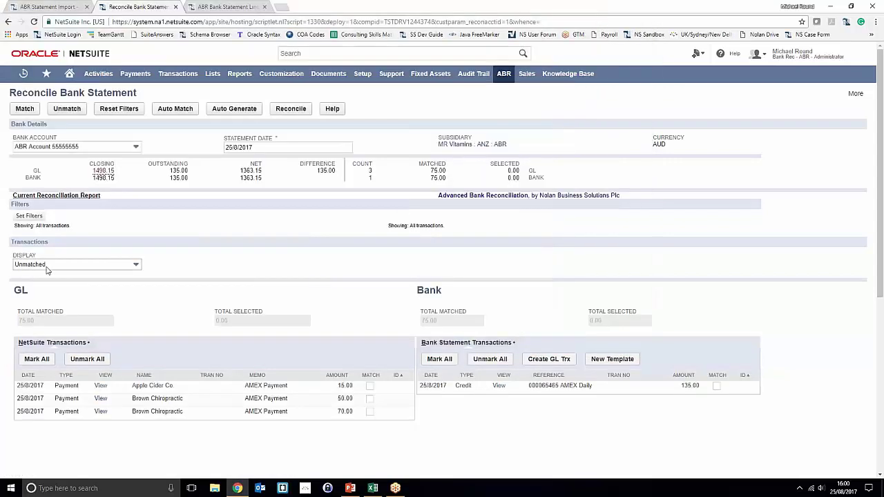
Step: Display only matched transactions and highlight the shared match ID 35
left_click(76, 263)
left_click(43, 289)
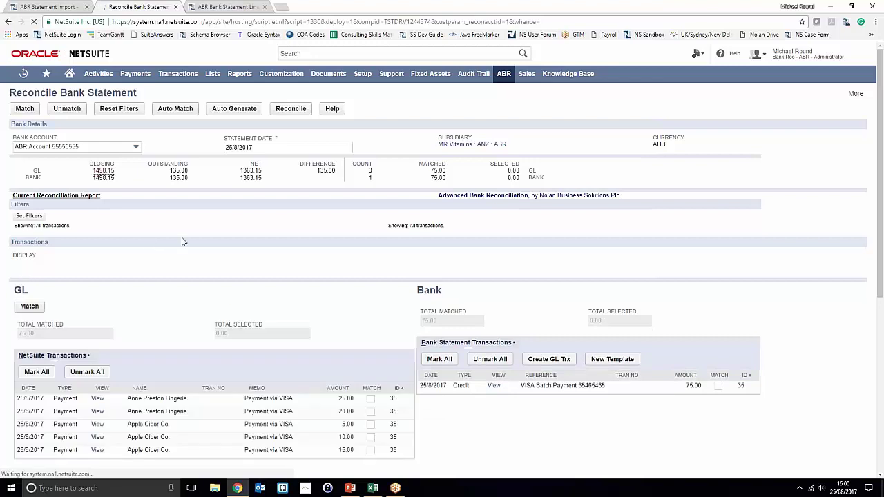
scroll(184, 241, "down", 2)
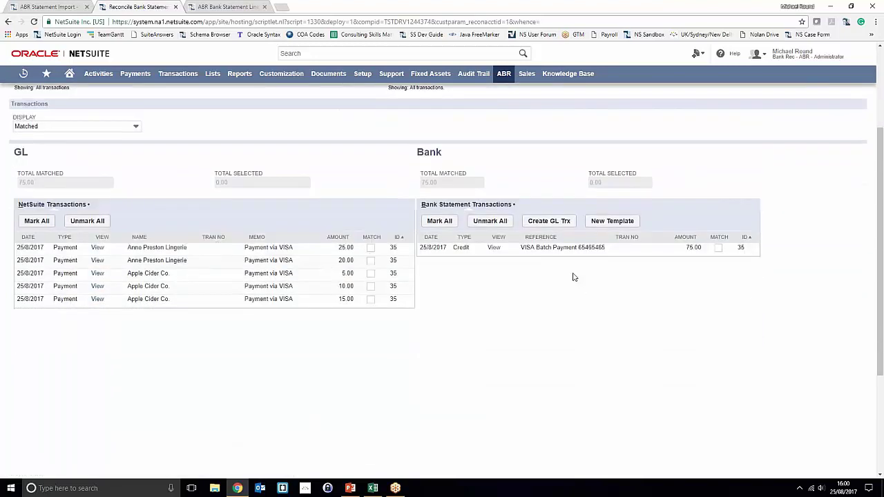
double_click(741, 248)
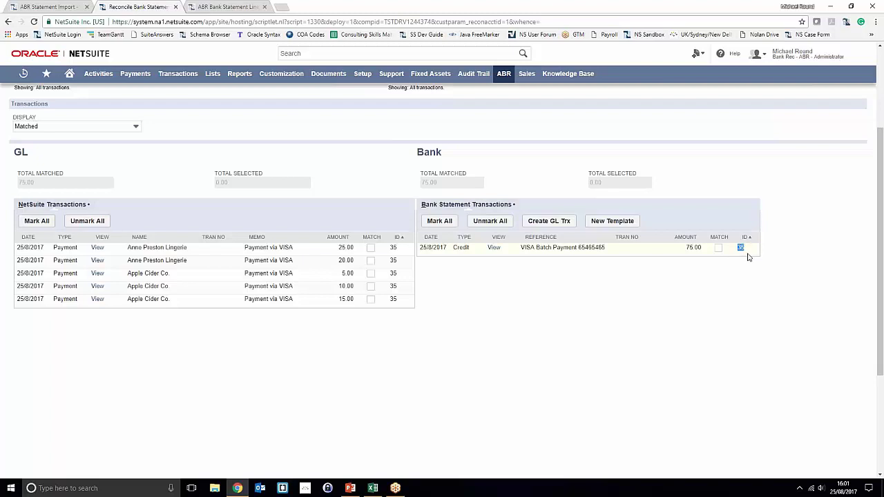
left_click(747, 262)
left_click(410, 268)
Step: Show unmatched transactions; tick the 70.00 and 50.00 AMEX payments and 135.00 AMEX Daily line
scroll(186, 228, "up", 1)
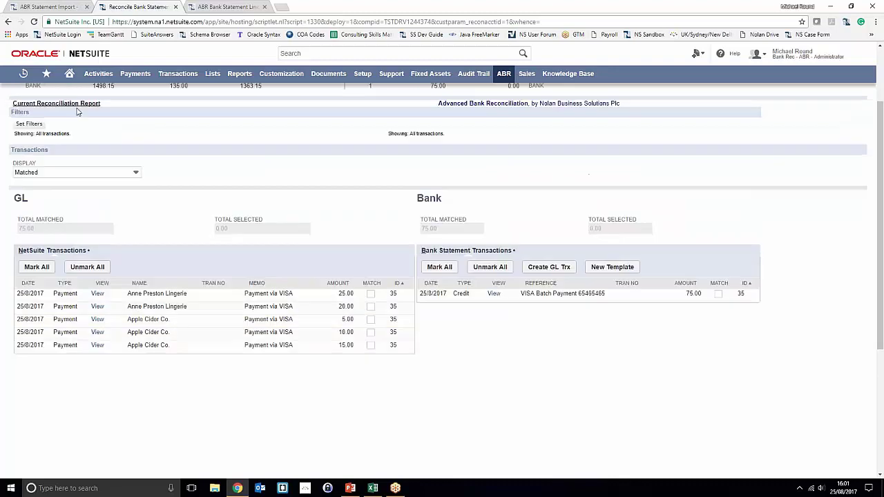
left_click(47, 173)
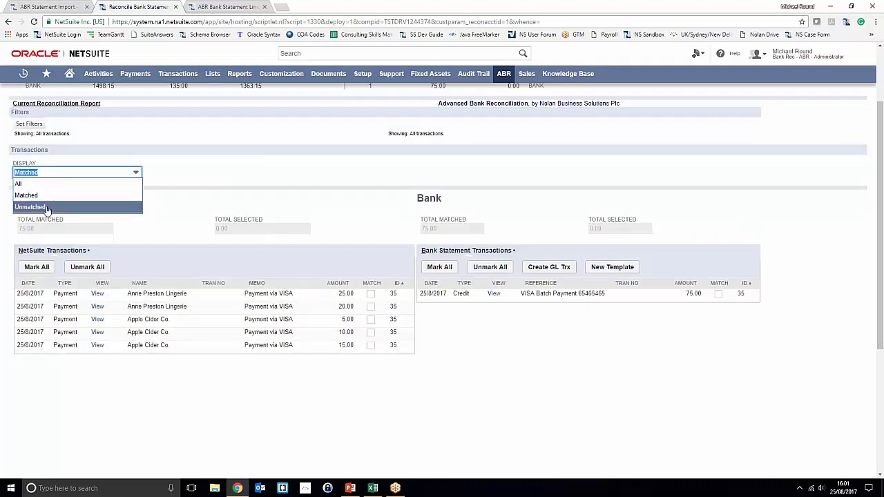
left_click(31, 207)
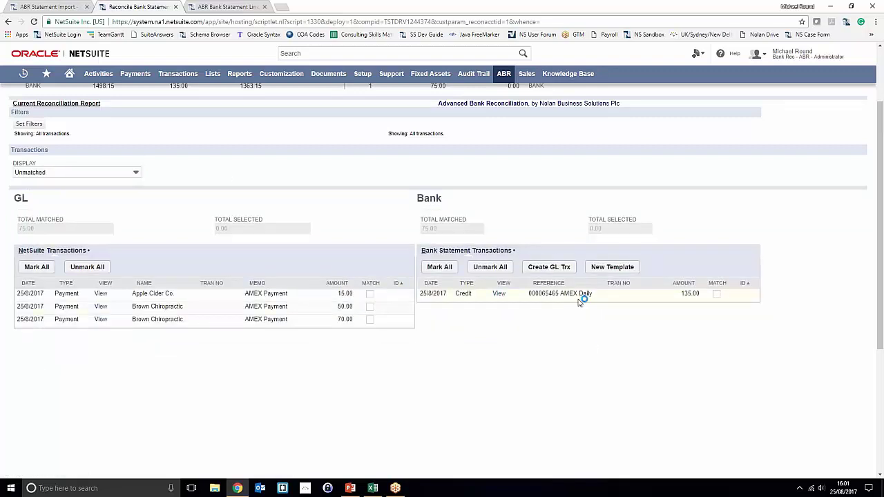
left_click(370, 321)
left_click(370, 307)
left_click(716, 294)
Step: Dismiss the do-not-reconcile alert, add the 15.00 Apple Cider Co. payment, and match
scroll(286, 142, "up", 2)
left_click(25, 109)
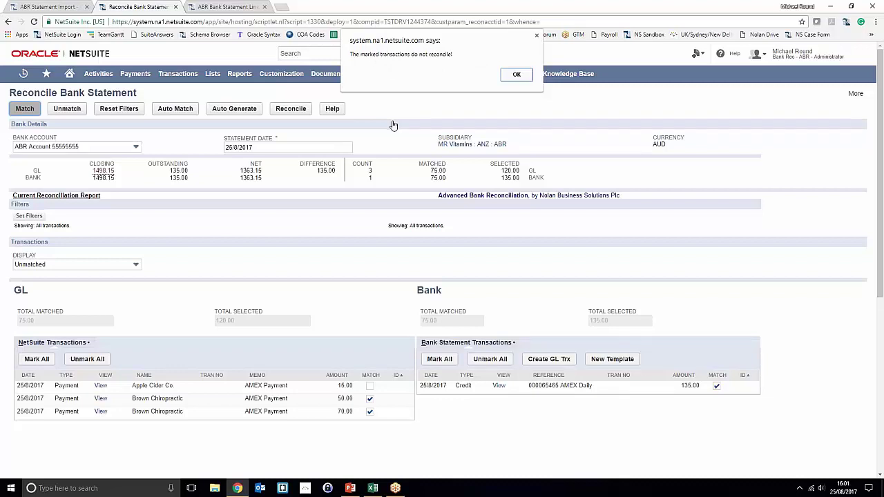
left_click(511, 75)
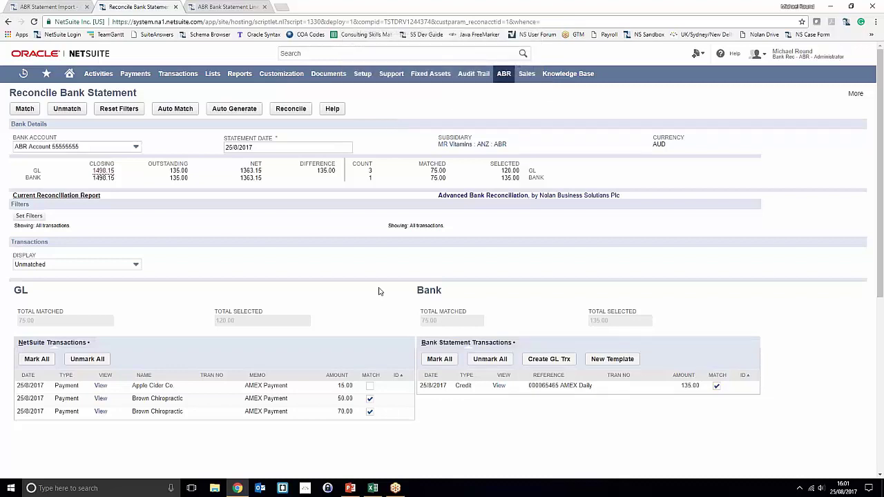
left_click(370, 386)
left_click(34, 112)
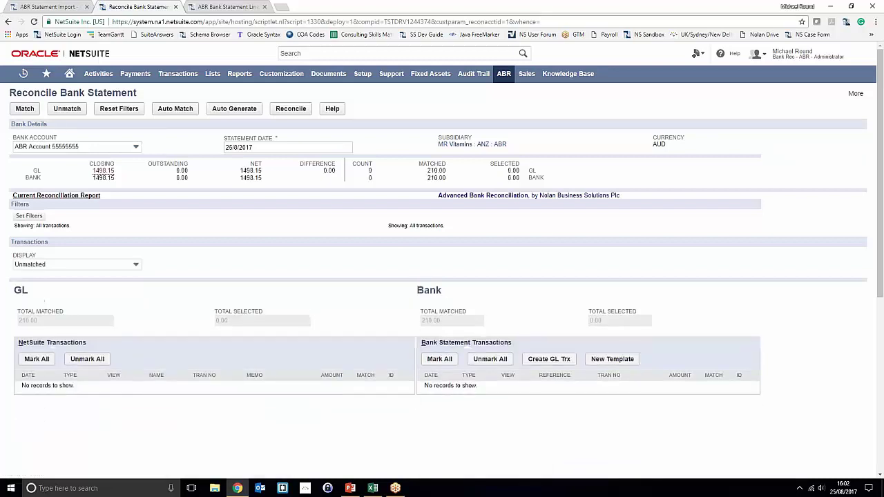
Step: Display matched transactions, then bring the PowerPoint presentation back to the front
left_click(76, 264)
left_click(27, 286)
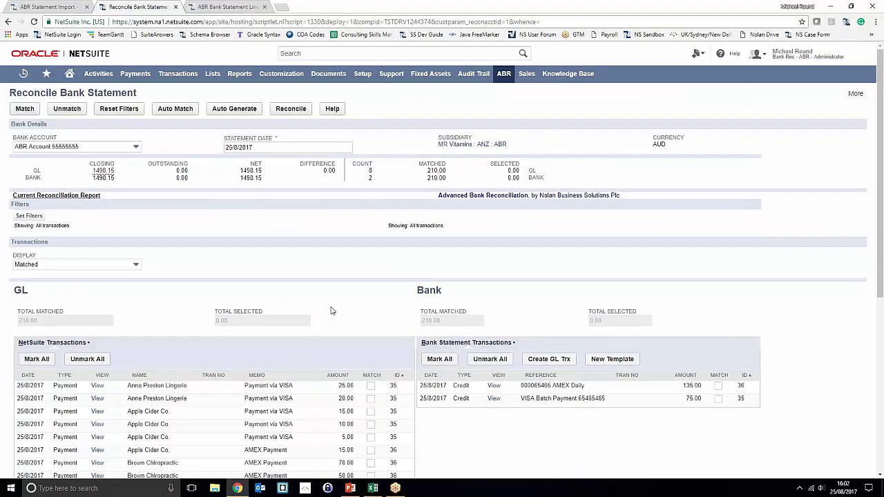
left_click(350, 488)
Step: Advance to slide 3, the closing QUESTIONS? slide
key("Down")
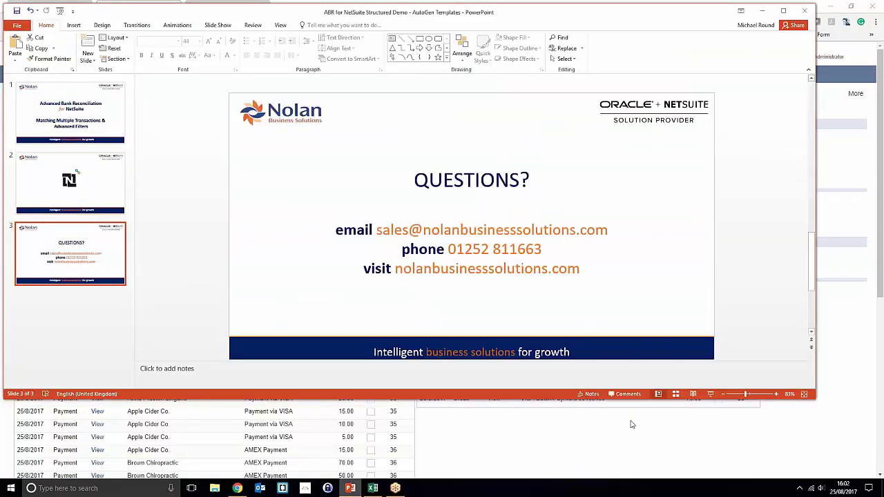